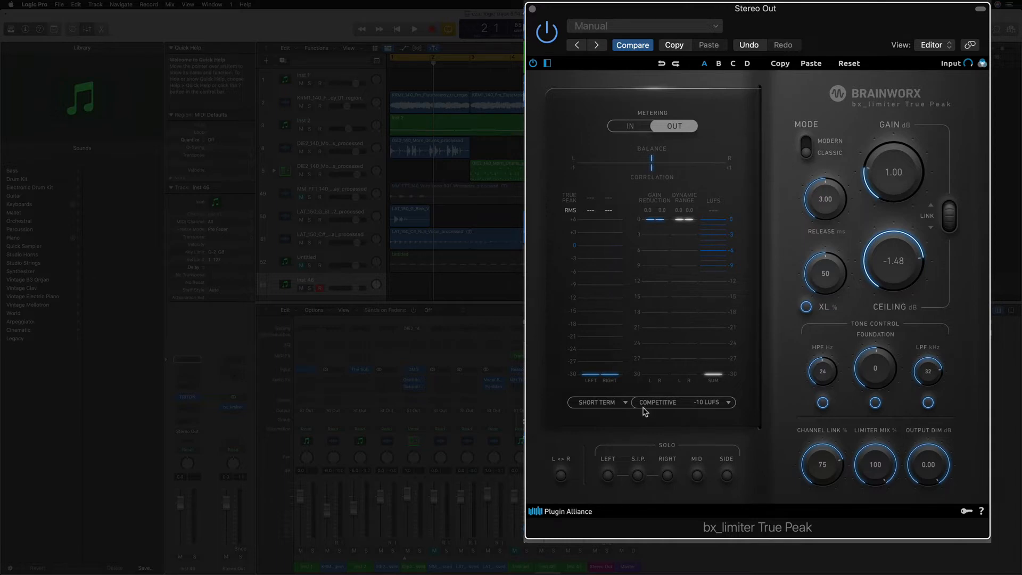
Look through the loudness target and LUFS time-window options, keeping Competitive and Short Term
{"action": "left_click", "coordinate": [716, 403]}
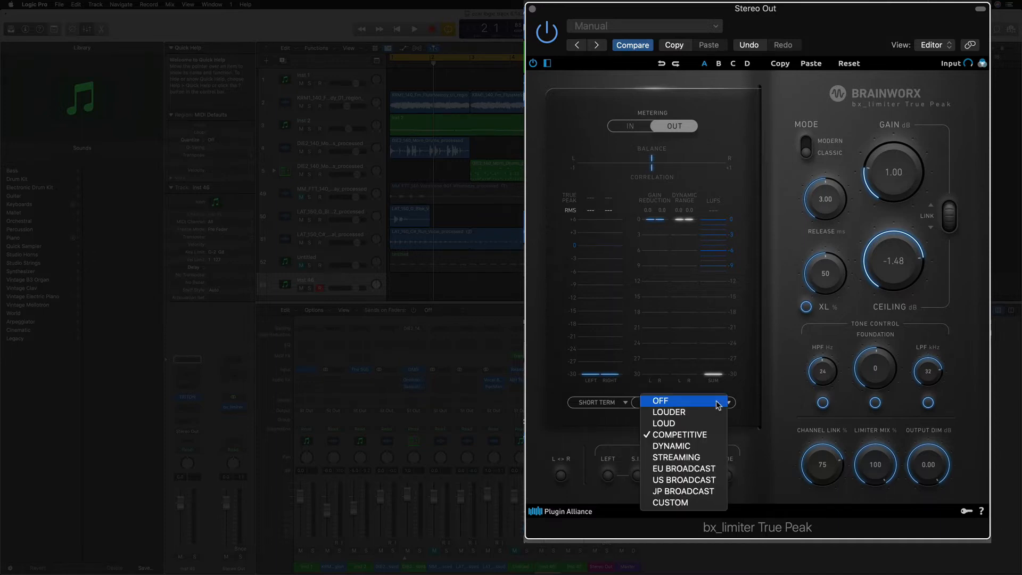
{"action": "left_click", "coordinate": [690, 436]}
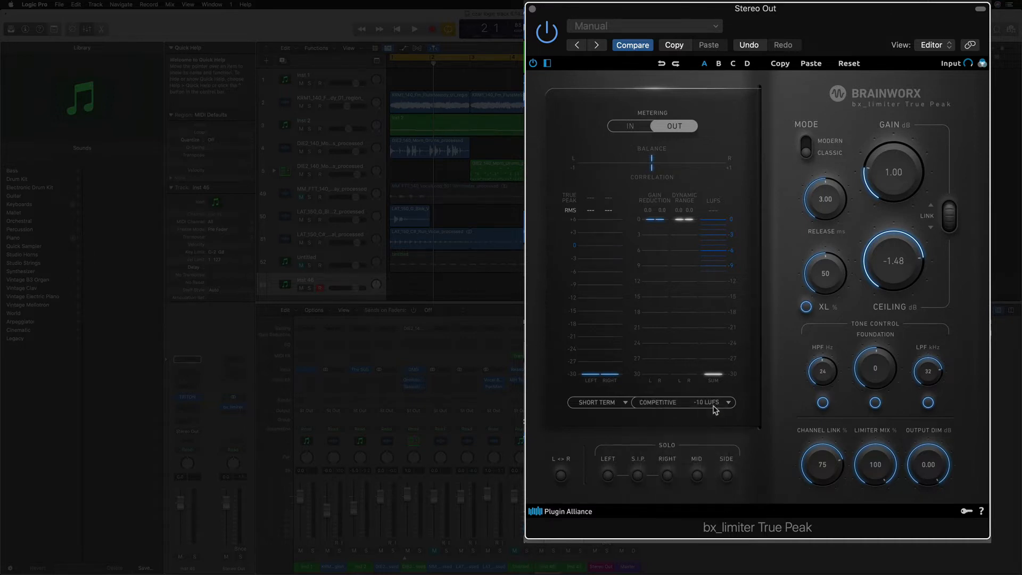
{"action": "left_click", "coordinate": [613, 403]}
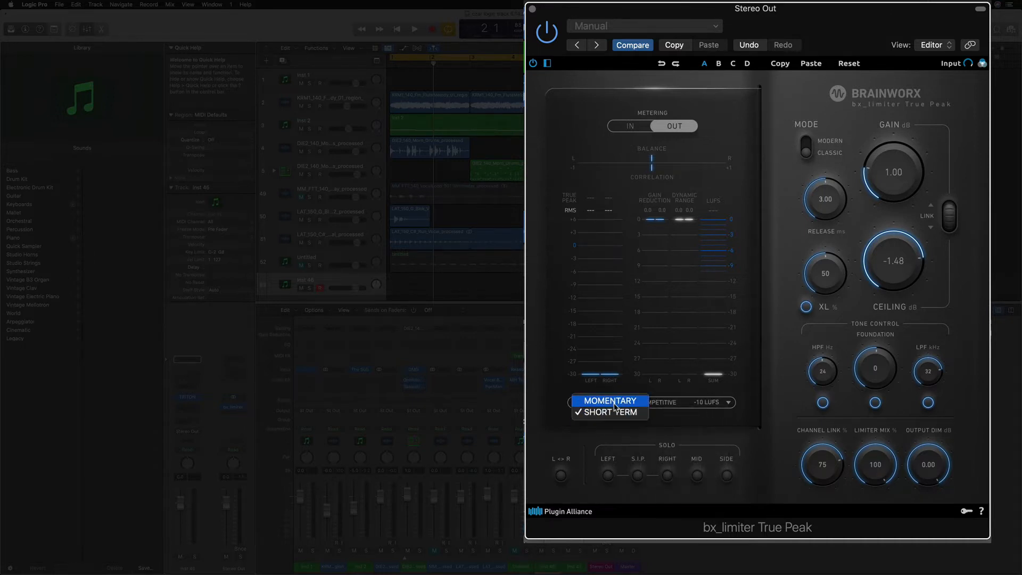
{"action": "left_click", "coordinate": [621, 416]}
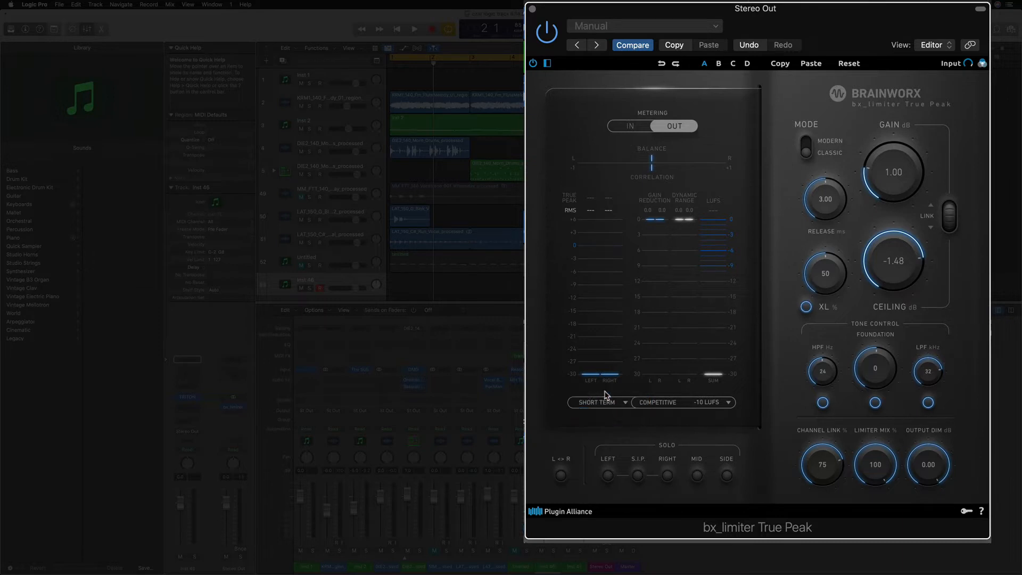
Switch the metering to input and back to output, and compare settings slot C with slot A
{"action": "left_click", "coordinate": [632, 129]}
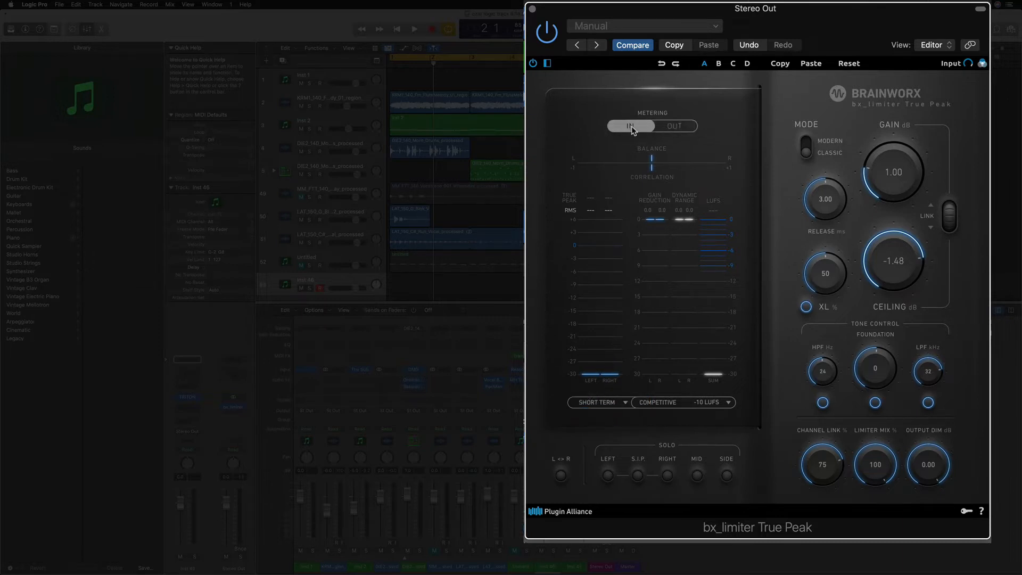
{"action": "left_click", "coordinate": [676, 126]}
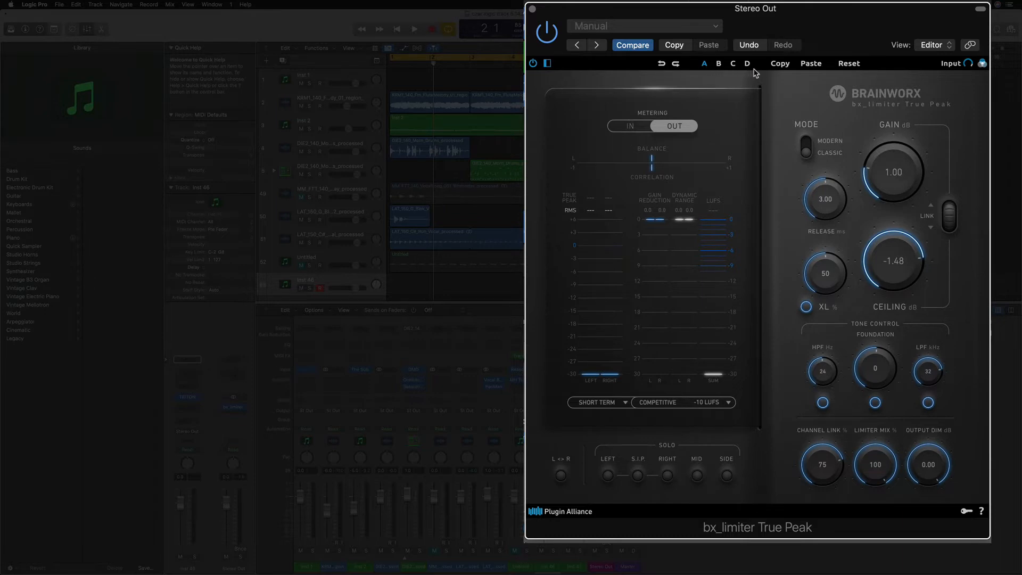
{"action": "left_click", "coordinate": [733, 64]}
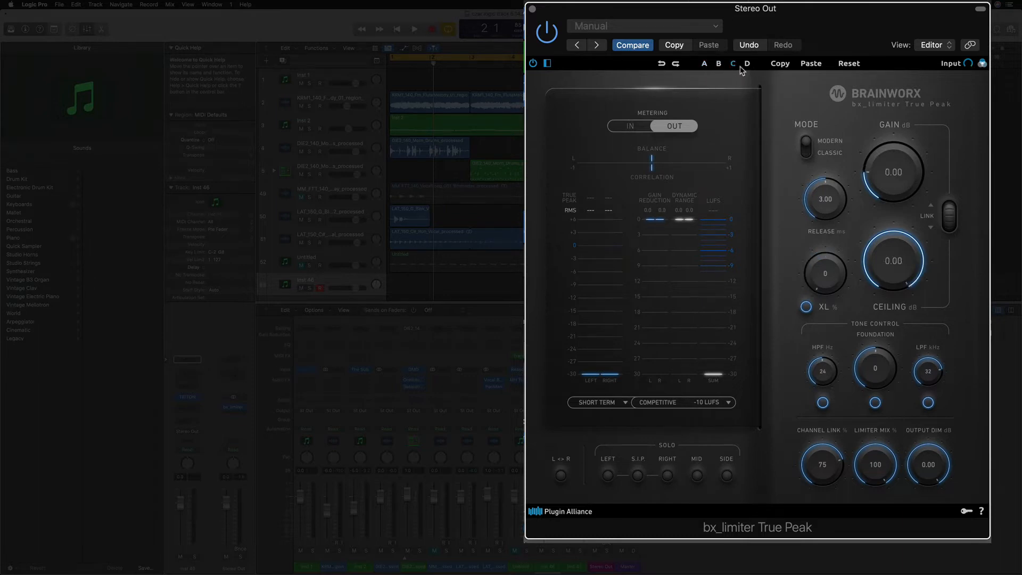
{"action": "left_click", "coordinate": [704, 64]}
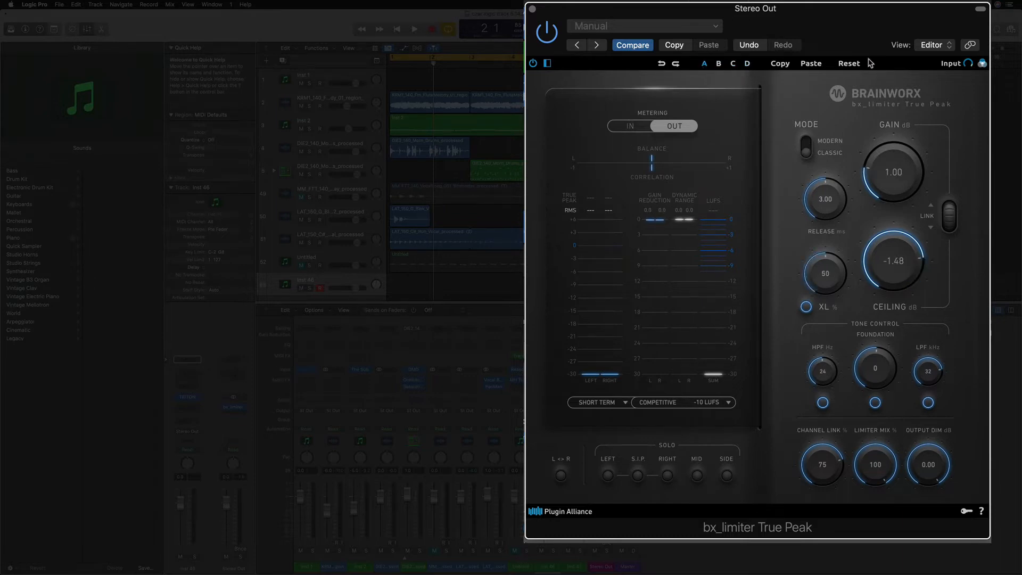
Try a green accent colour for the limiter interface and settle on orange
{"action": "left_click", "coordinate": [982, 65]}
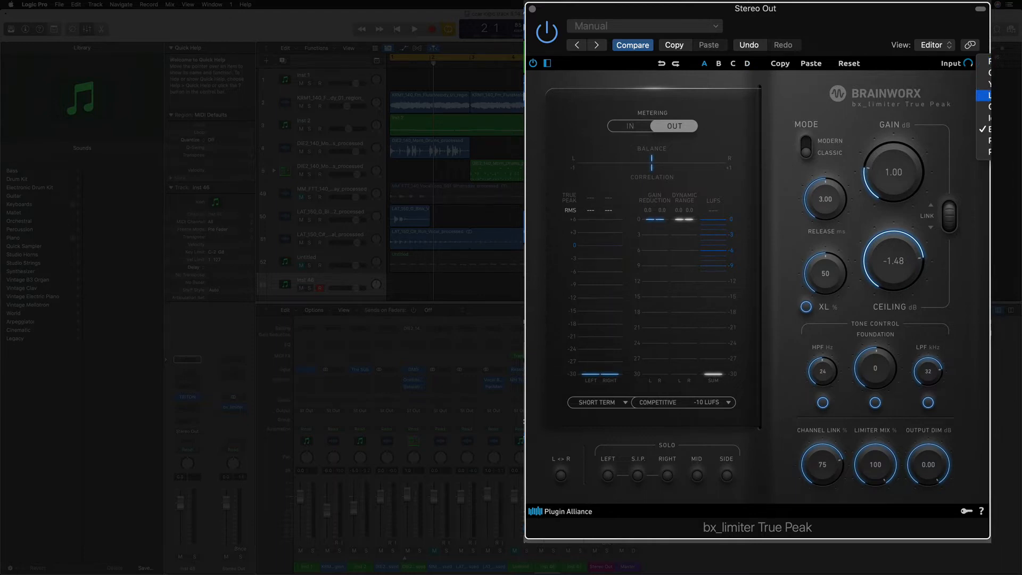
{"action": "left_click", "coordinate": [989, 94]}
{"action": "left_click", "coordinate": [982, 65]}
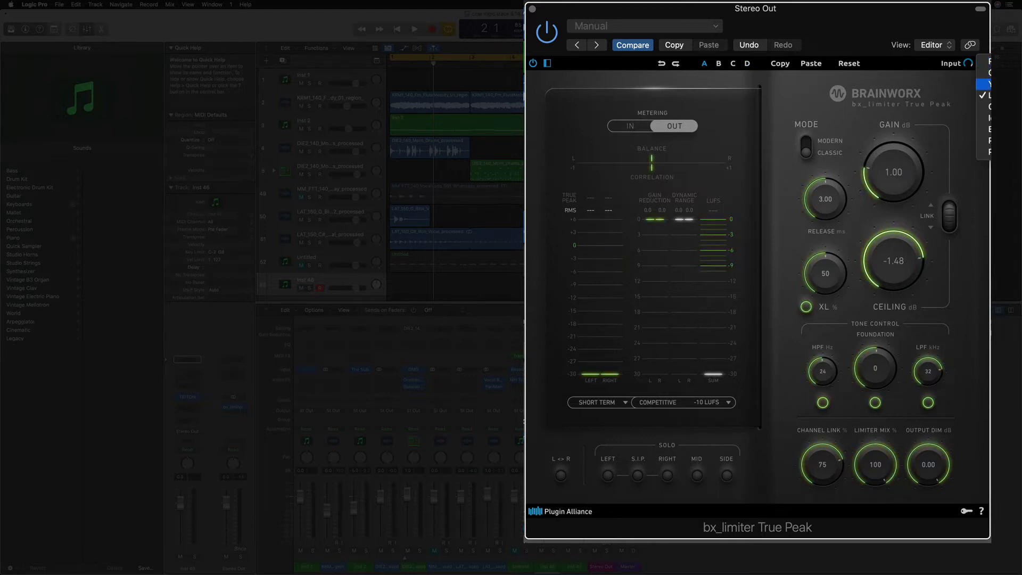
{"action": "left_click", "coordinate": [985, 74]}
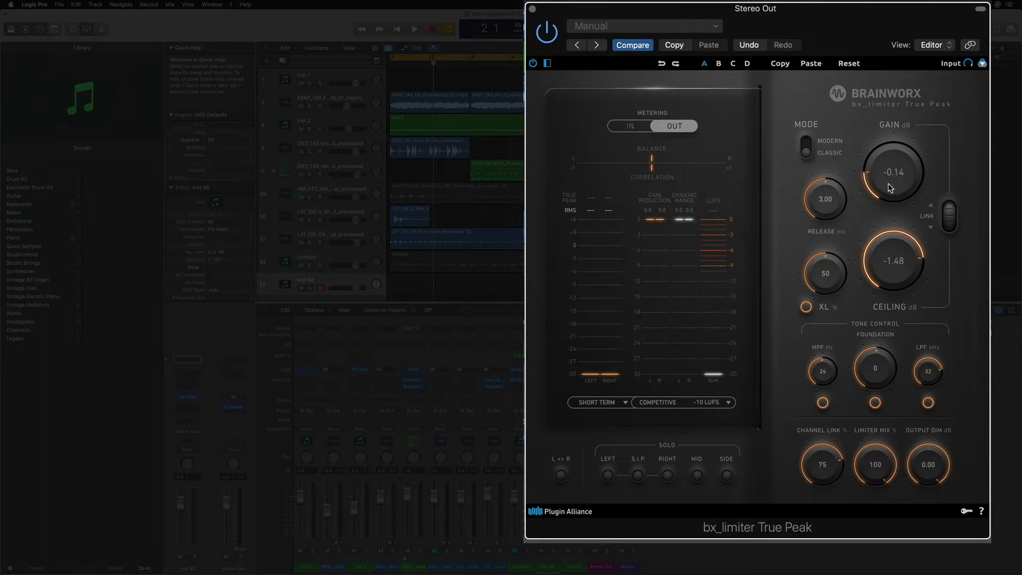
Adjust the gain to 1.35 dB and the ceiling to -1.57 dB using the link control, and try the limiter mode switch, ending on Classic
{"action": "mouse_move", "coordinate": [889, 178]}
{"action": "left_mouse_down"}
{"action": "mouse_move", "coordinate": [890, 195]}
{"action": "mouse_move", "coordinate": [887, 183]}
{"action": "left_mouse_up"}
{"action": "left_click_drag", "start_coordinate": [950, 221], "coordinate": [949, 218]}
{"action": "left_click", "coordinate": [807, 152]}
{"action": "left_click", "coordinate": [808, 153]}
{"action": "left_click", "coordinate": [806, 149]}
Play the track and check its loudness against the Competitive -10 LUFS target, and stop playback
{"action": "scroll", "coordinate": [883, 184], "scroll_direction": "up", "scroll_amount": 5}
{"action": "key", "text": "space"}
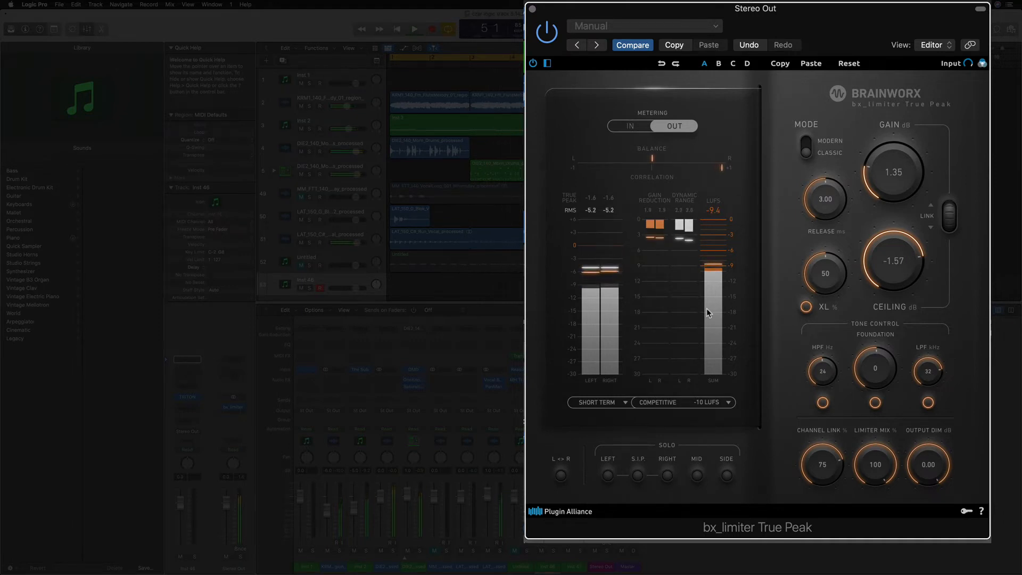
{"action": "key", "text": "space"}
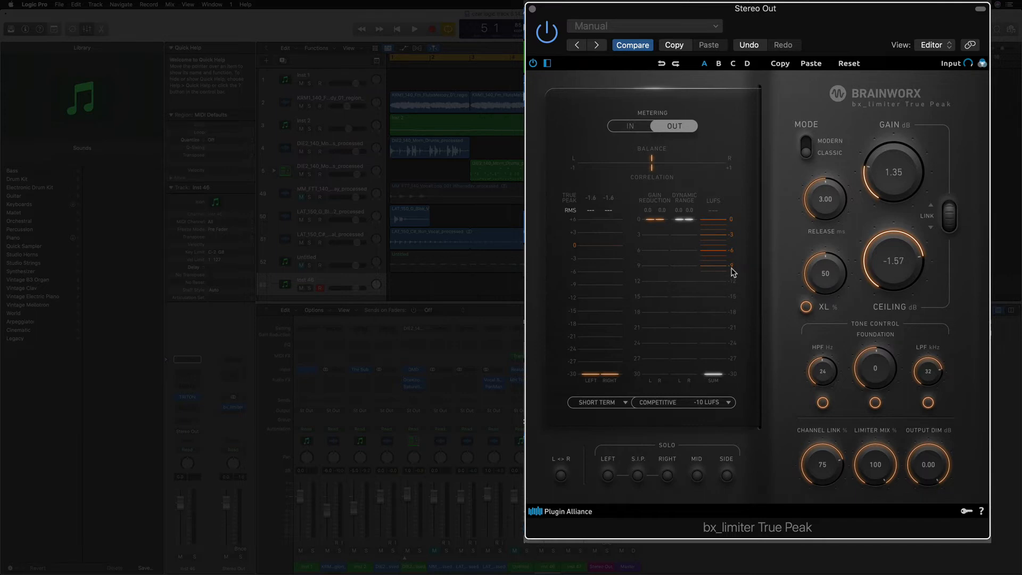
Set the loudness target to Streaming (-14 LUFS) and play the track to check its level against it
{"action": "left_click", "coordinate": [708, 404]}
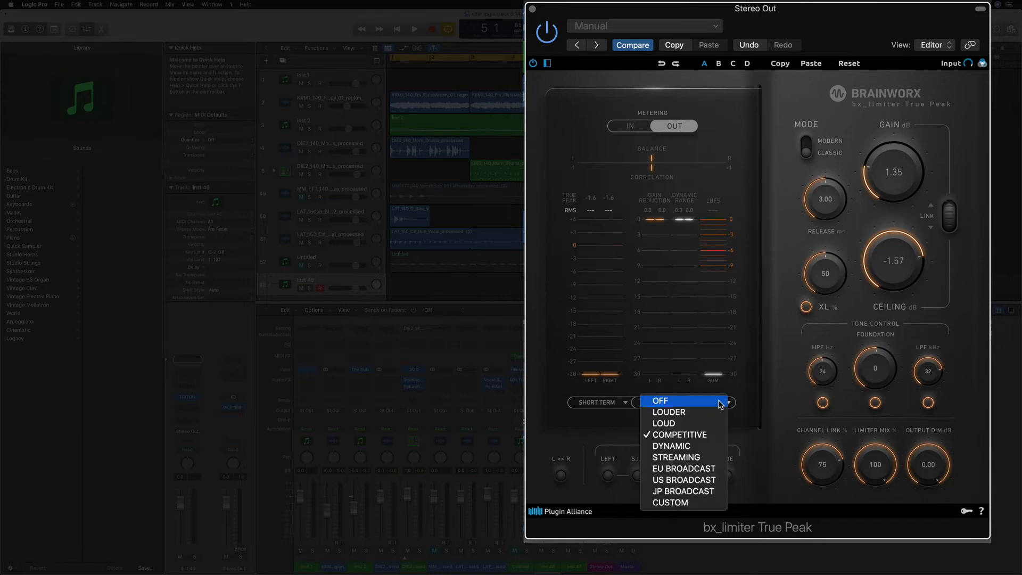
{"action": "left_click", "coordinate": [710, 459]}
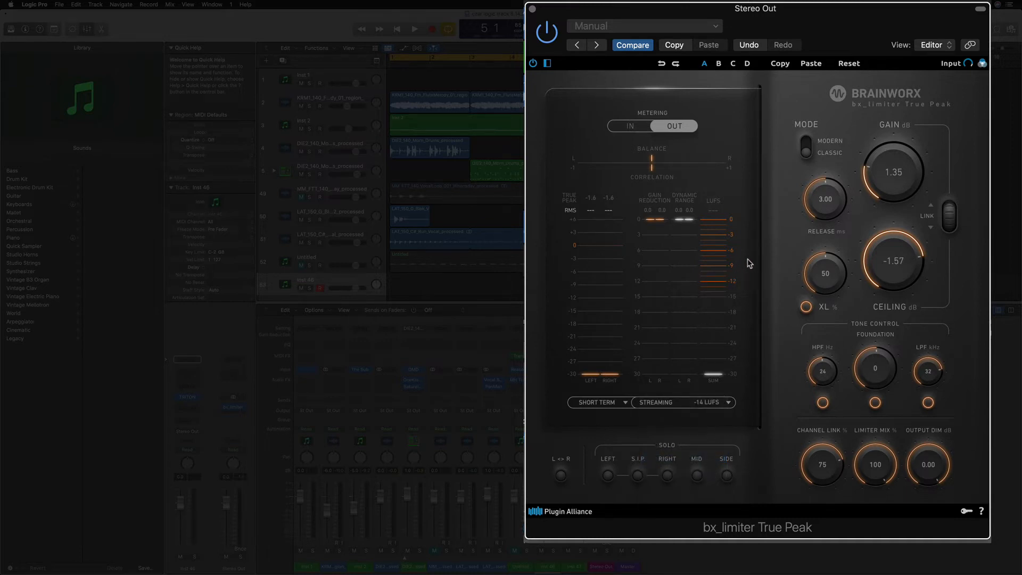
{"action": "key", "text": "space"}
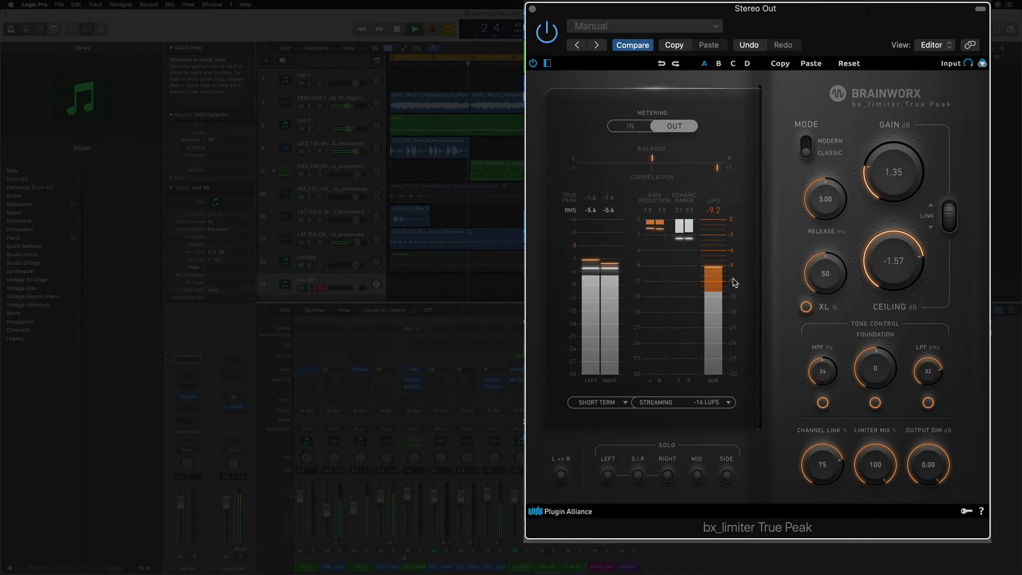
{"action": "key", "text": "space"}
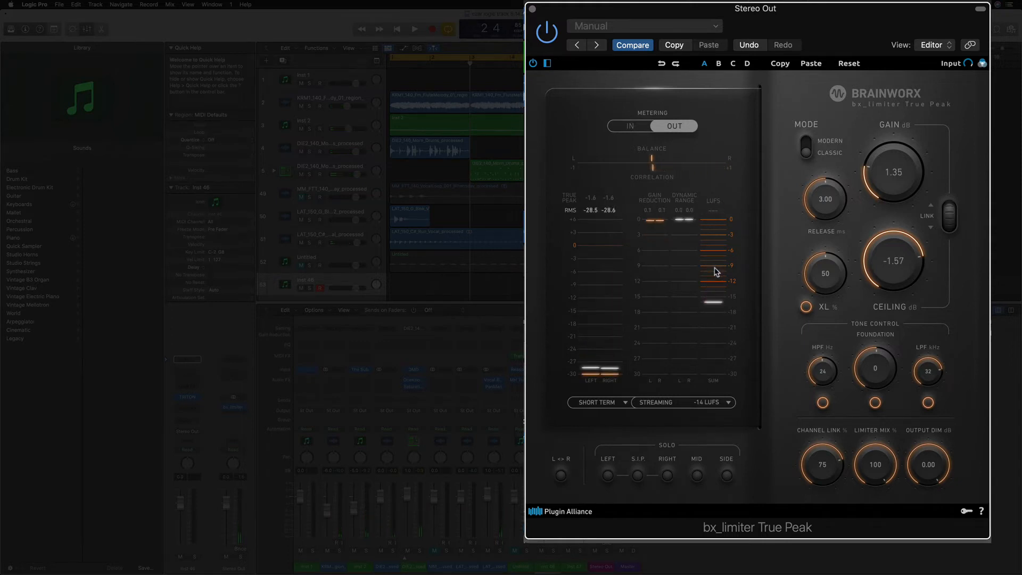
Set the loudness target to Loud (-8 LUFS) and play the track to check its level against it
{"action": "left_click", "coordinate": [712, 402]}
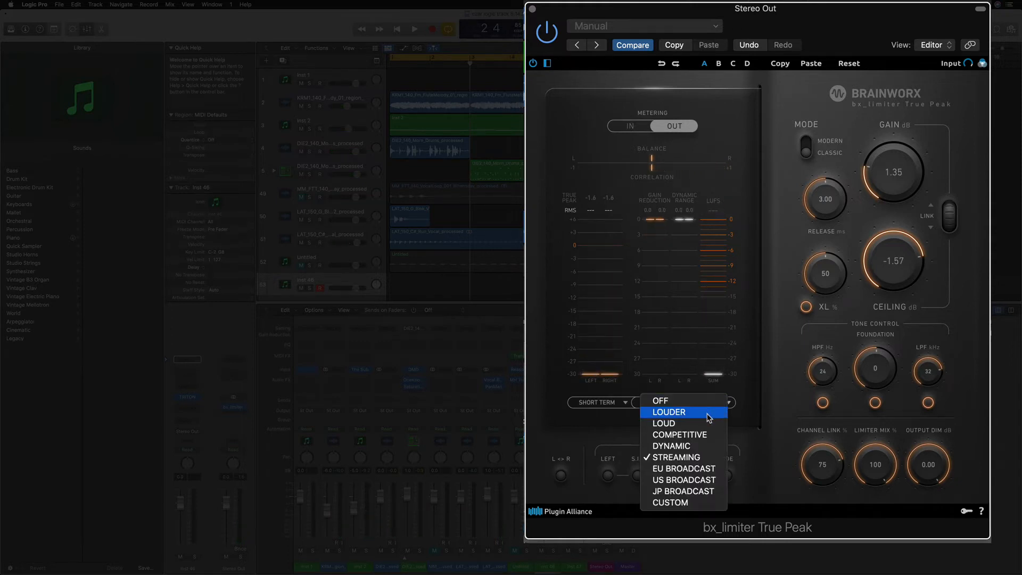
{"action": "left_click", "coordinate": [709, 422]}
{"action": "key", "text": "space"}
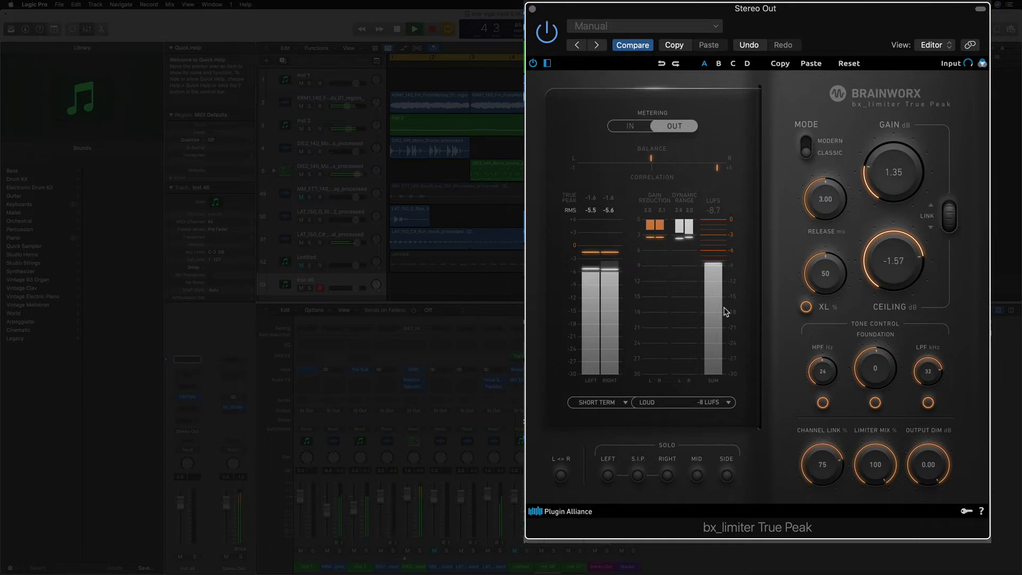
{"action": "key", "text": "space"}
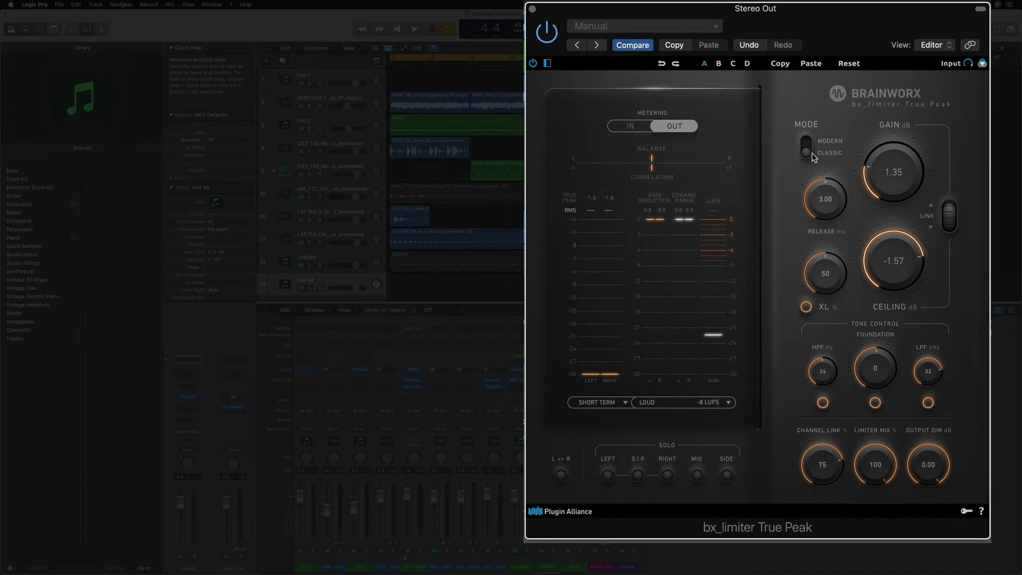
Compare Modern mode with Classic mode during playback and set the release to 2.93 ms
{"action": "left_click", "coordinate": [808, 155]}
{"action": "key", "text": "space"}
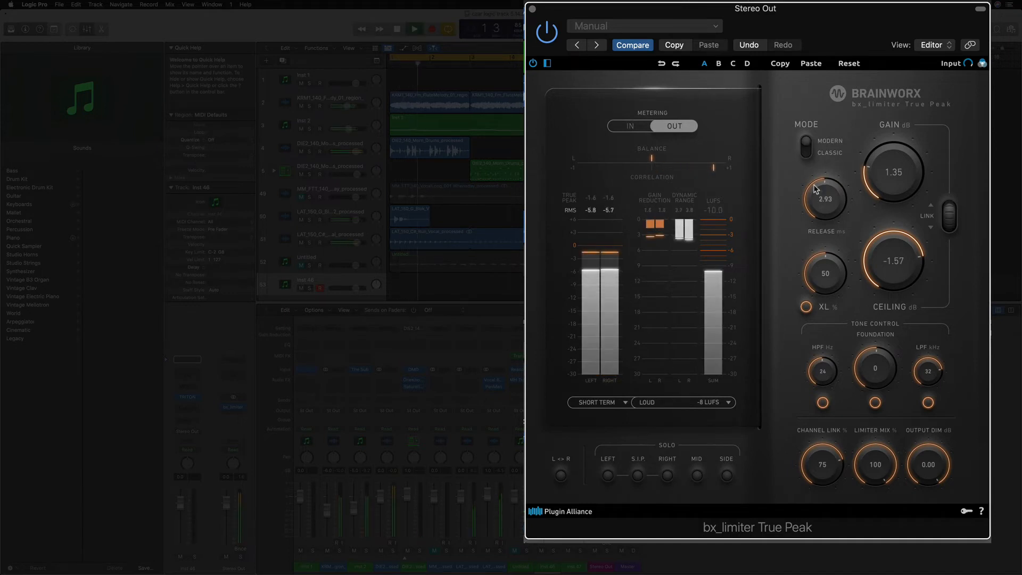
{"action": "left_click_drag", "start_coordinate": [820, 190], "coordinate": [860, 203]}
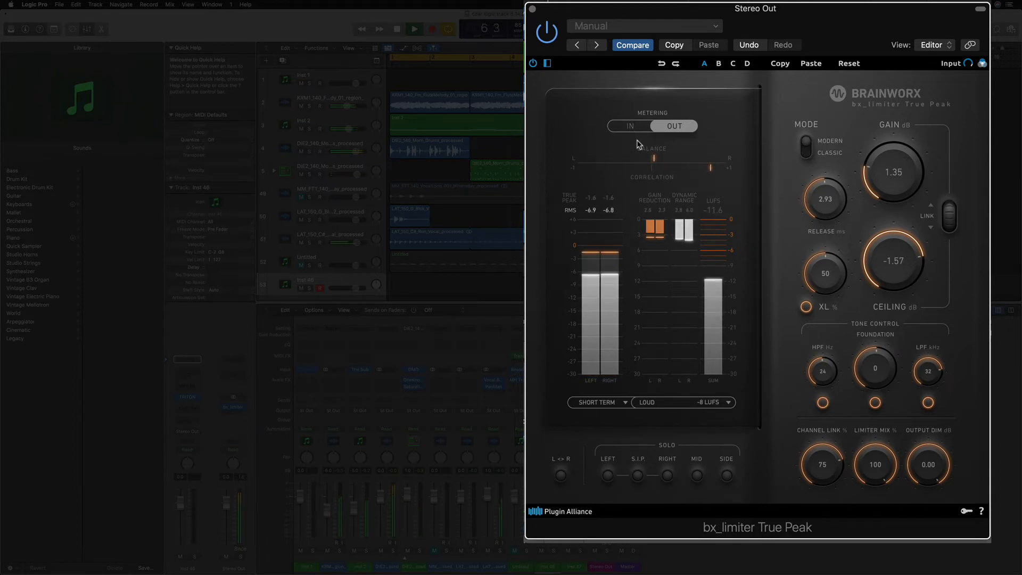
{"action": "left_click", "coordinate": [807, 154]}
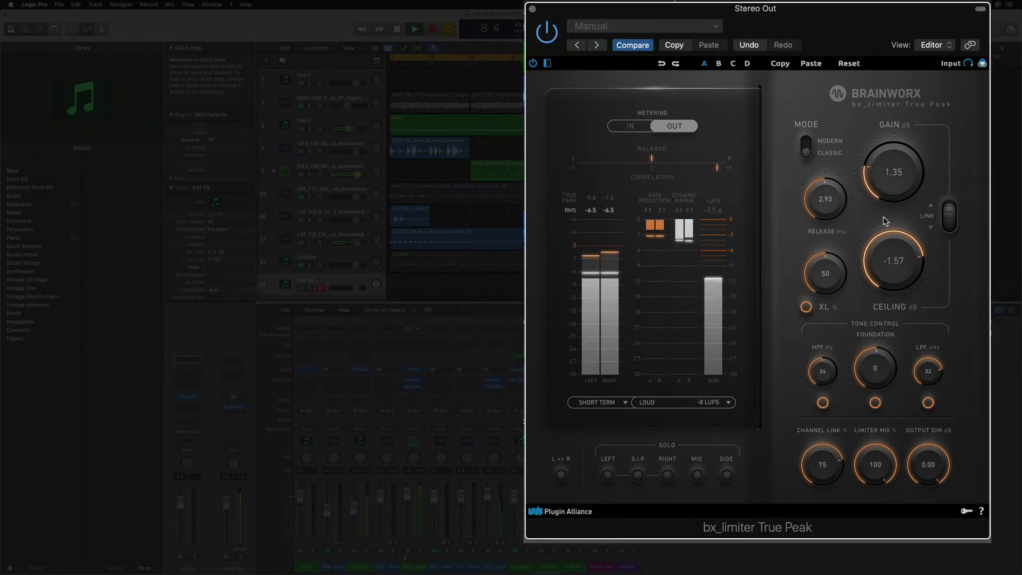
{"action": "key", "text": "space"}
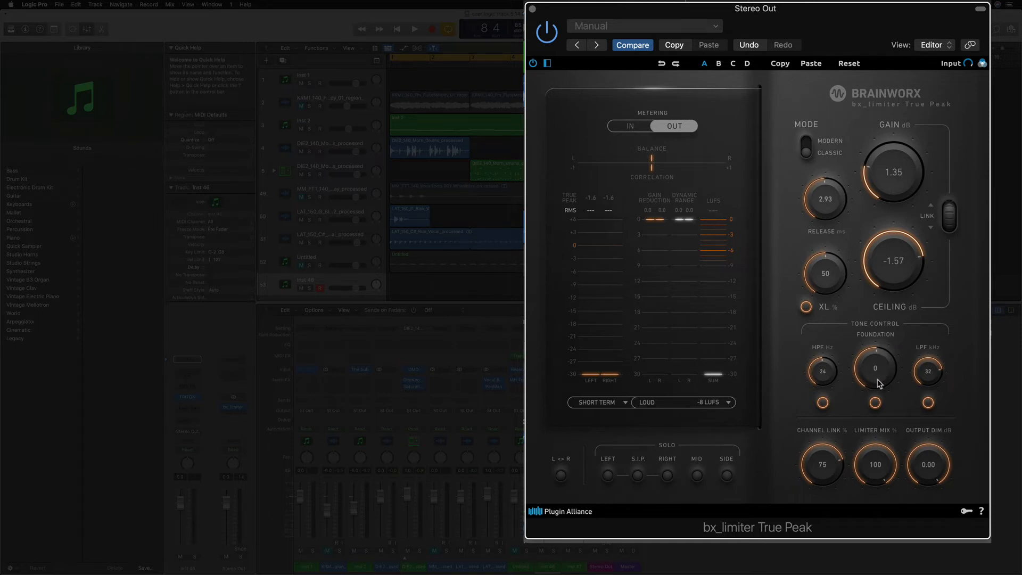
Toggle the mute on the second track, unmute the Untitled track and start playback
{"action": "left_click", "coordinate": [302, 106]}
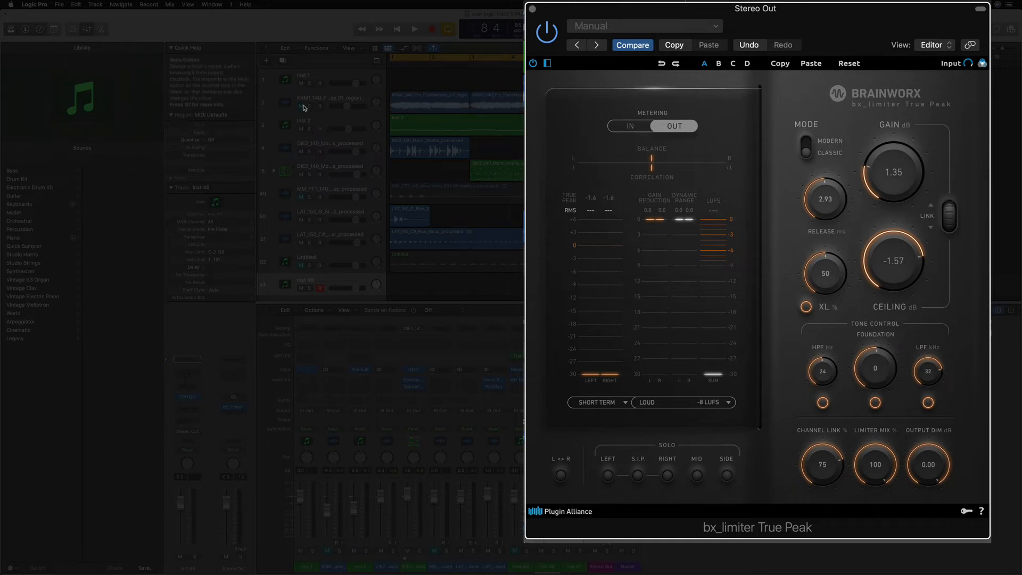
{"action": "left_click", "coordinate": [300, 265]}
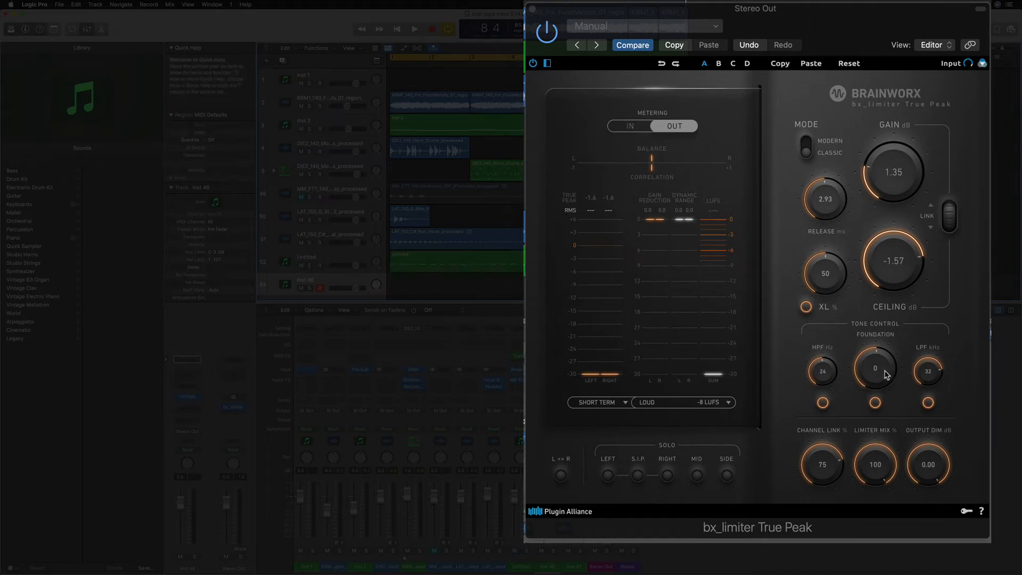
{"action": "key", "text": "space"}
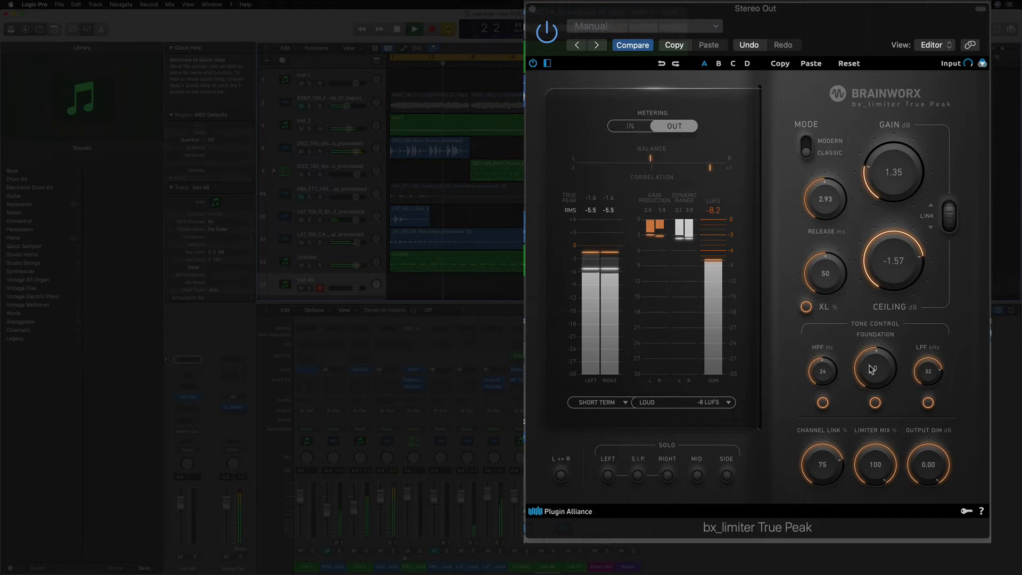
Audition the Foundation tone control at -15 and 15 during playback, and return it to 0
{"action": "left_click_drag", "start_coordinate": [872, 377], "coordinate": [873, 429]}
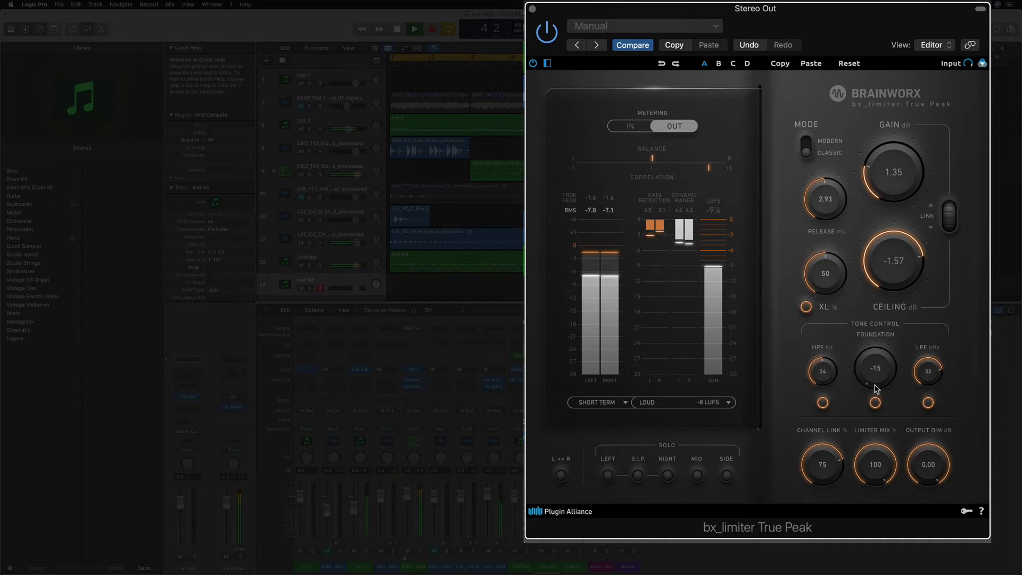
{"action": "left_click_drag", "start_coordinate": [871, 380], "coordinate": [864, 269]}
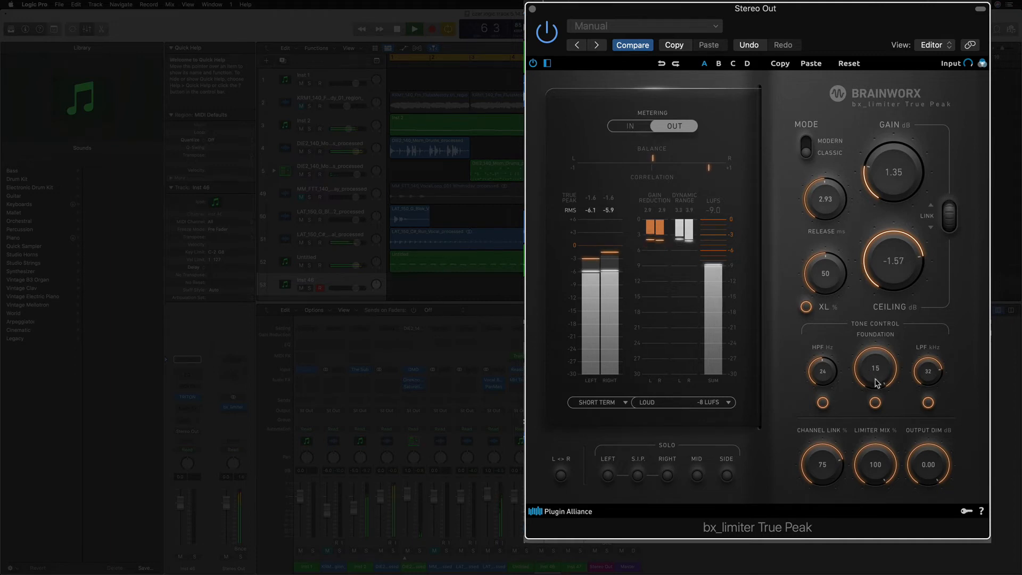
{"action": "left_click_drag", "start_coordinate": [878, 381], "coordinate": [876, 430]}
{"action": "key", "text": "space"}
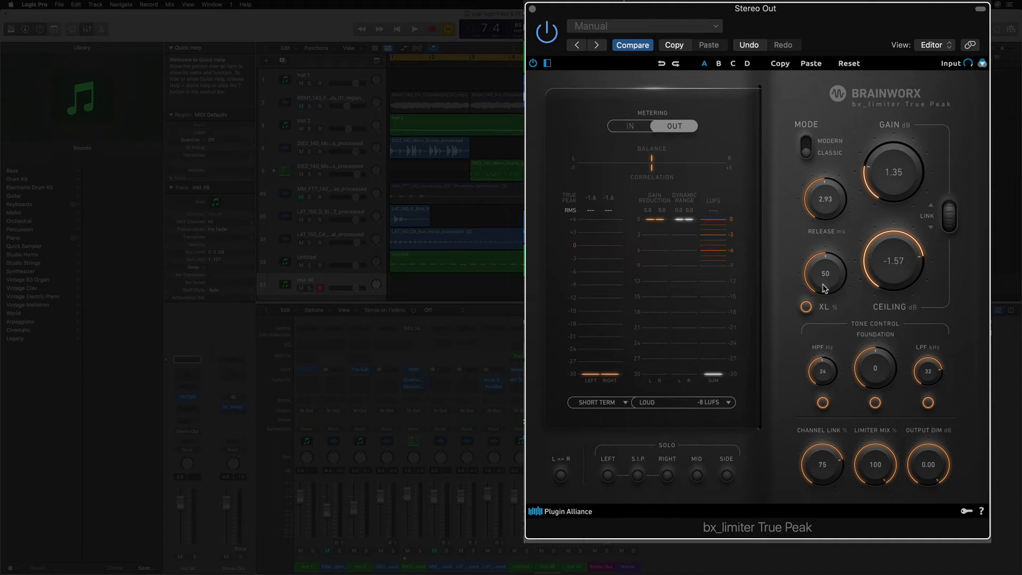
Audition the XL saturation at 100% during playback with it off and on, return it to 50% and switch it off
{"action": "key", "text": "space"}
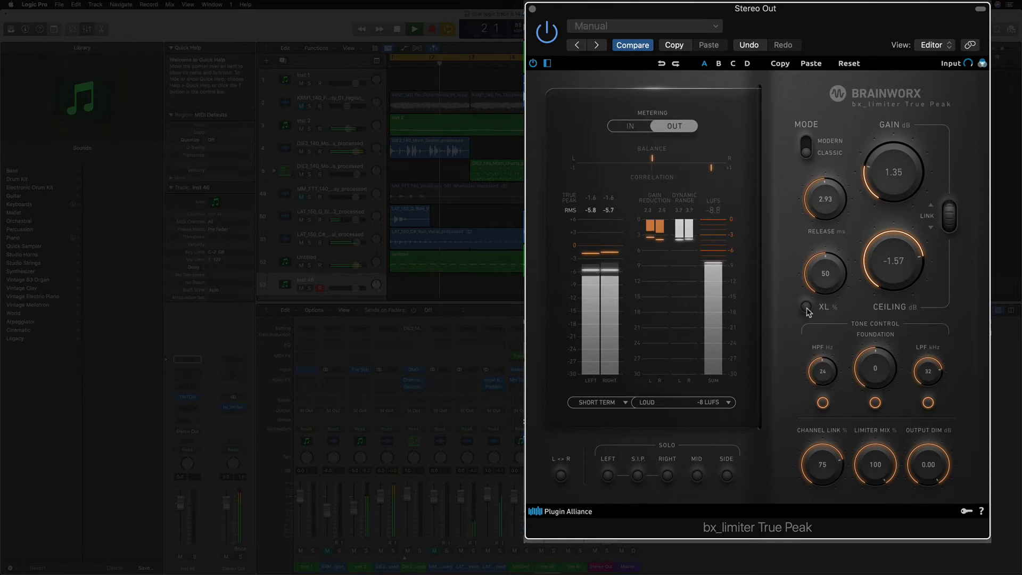
{"action": "left_click_drag", "start_coordinate": [824, 285], "coordinate": [820, 221]}
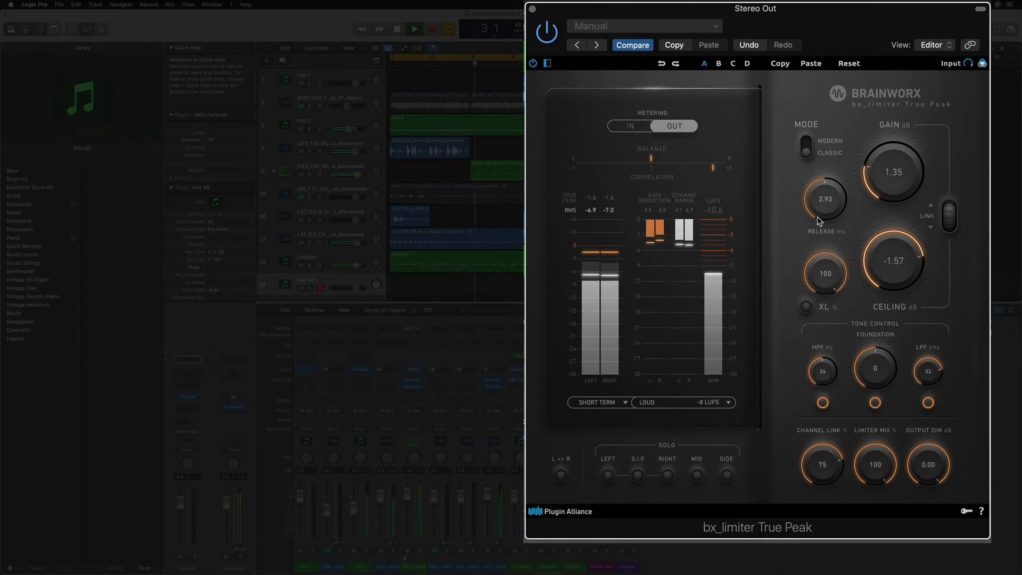
{"action": "left_click", "coordinate": [806, 307]}
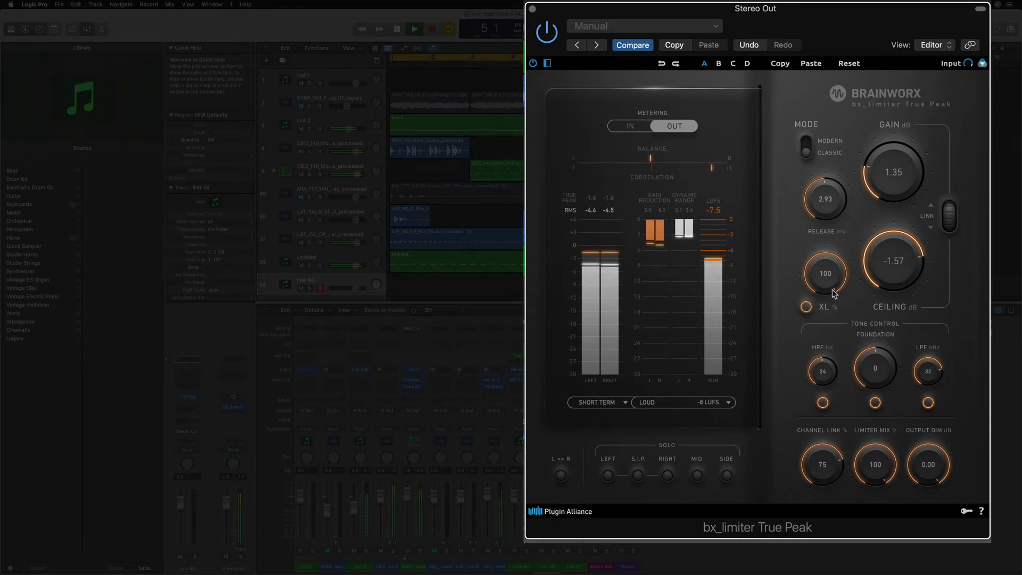
{"action": "left_click_drag", "start_coordinate": [825, 290], "coordinate": [819, 334]}
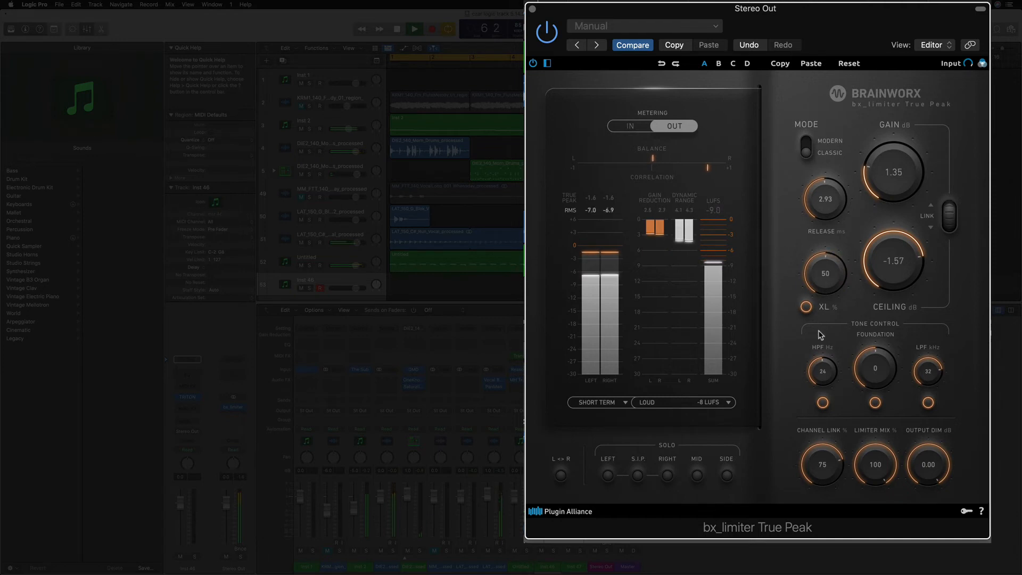
{"action": "left_click", "coordinate": [806, 307]}
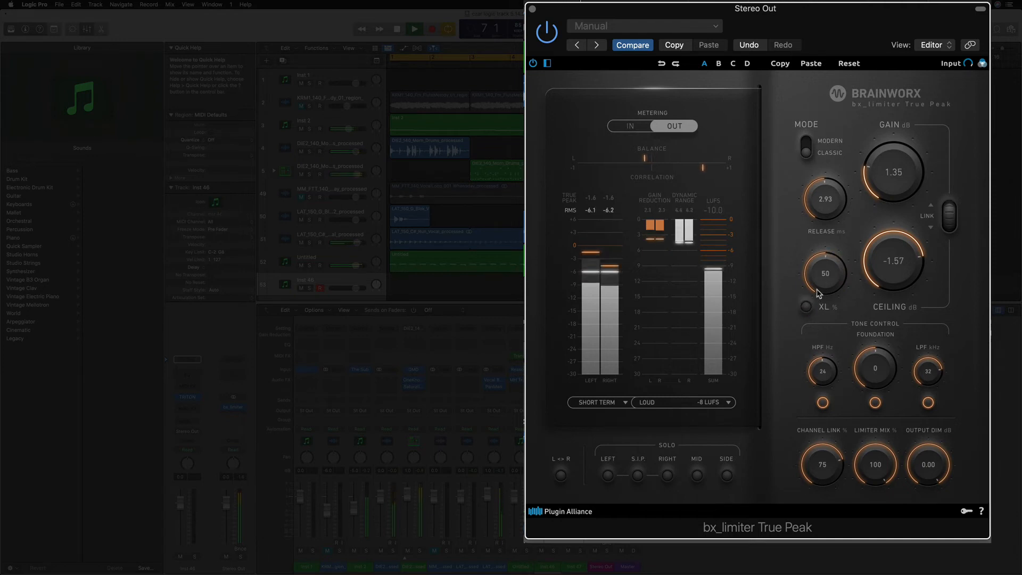
Set the XL saturation to 25%, audition it on and off during playback, and stop playback with XL off
{"action": "left_click_drag", "start_coordinate": [820, 293], "coordinate": [819, 312]}
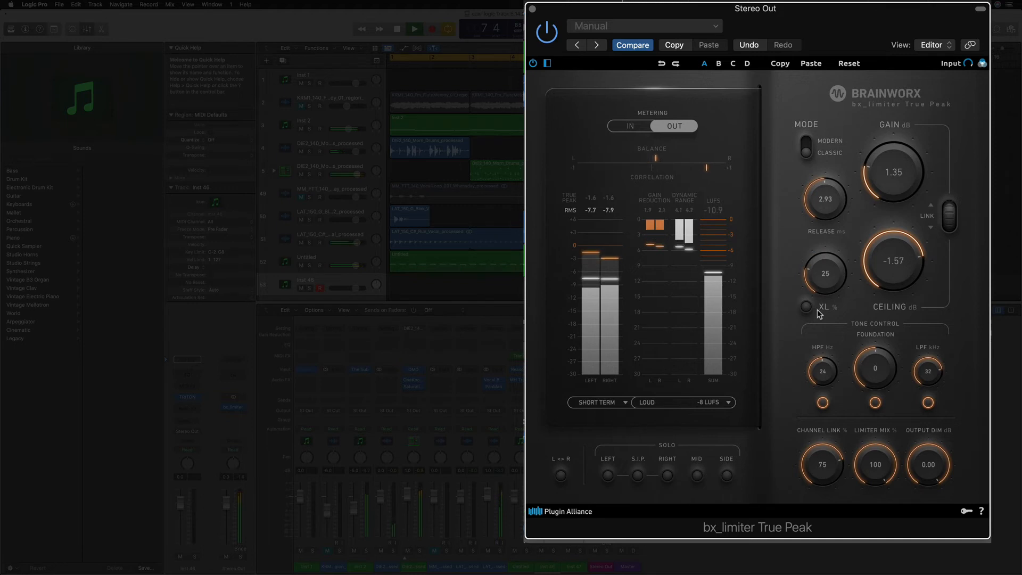
{"action": "left_click", "coordinate": [807, 309]}
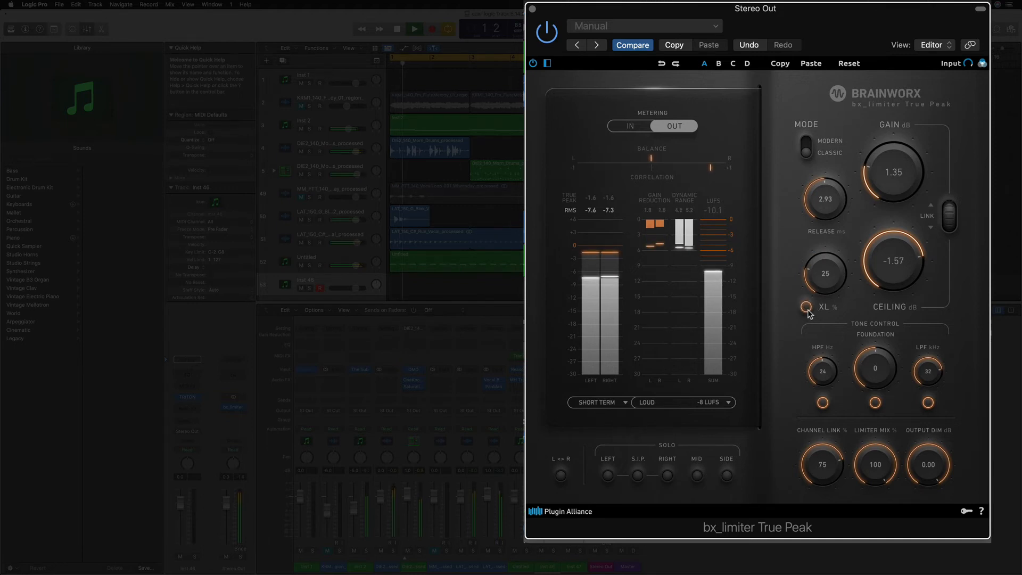
{"action": "left_click", "coordinate": [807, 308]}
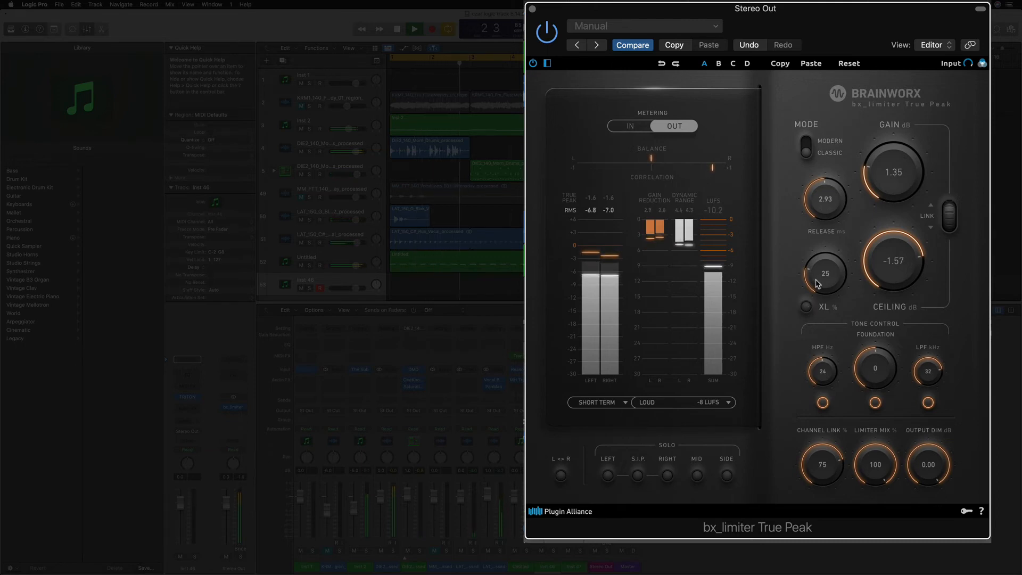
{"action": "key", "text": "space"}
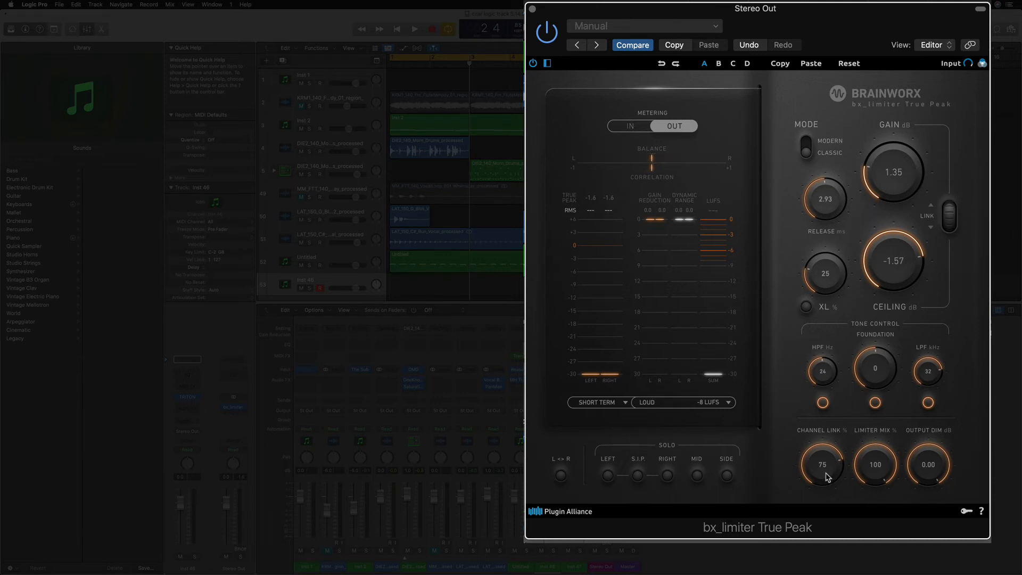
Demonstrate the channel link range by raising it, reducing it to 0%, and returning it to 75%
{"action": "left_click_drag", "start_coordinate": [826, 476], "coordinate": [825, 439]}
{"action": "left_click_drag", "start_coordinate": [826, 473], "coordinate": [827, 553]}
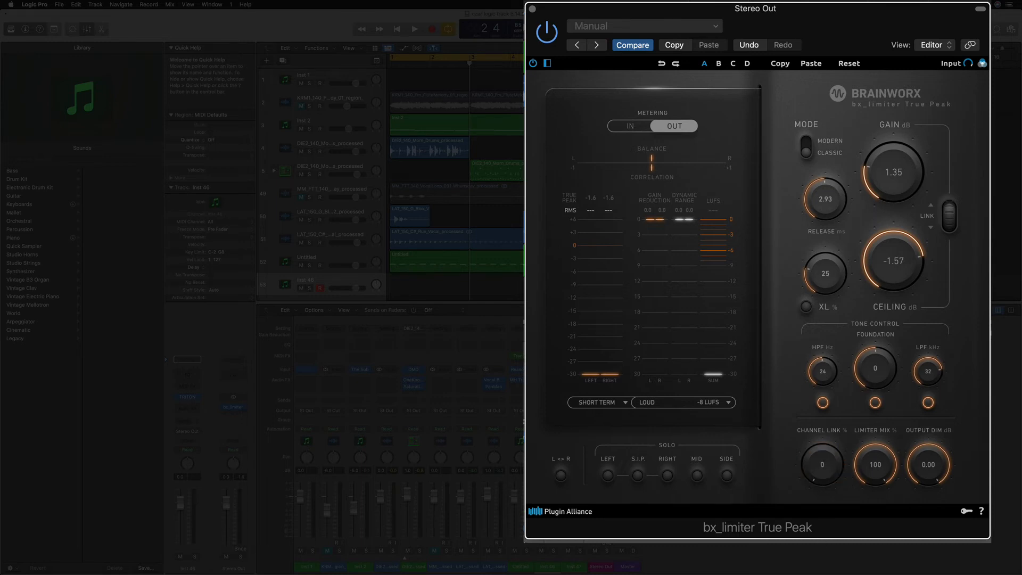
{"action": "left_click_drag", "start_coordinate": [821, 468], "coordinate": [822, 399]}
Set the limiter mix to 50%, start playback and reduce the mix to 30% to audition parallel limiting
{"action": "left_click_drag", "start_coordinate": [875, 482], "coordinate": [874, 531]}
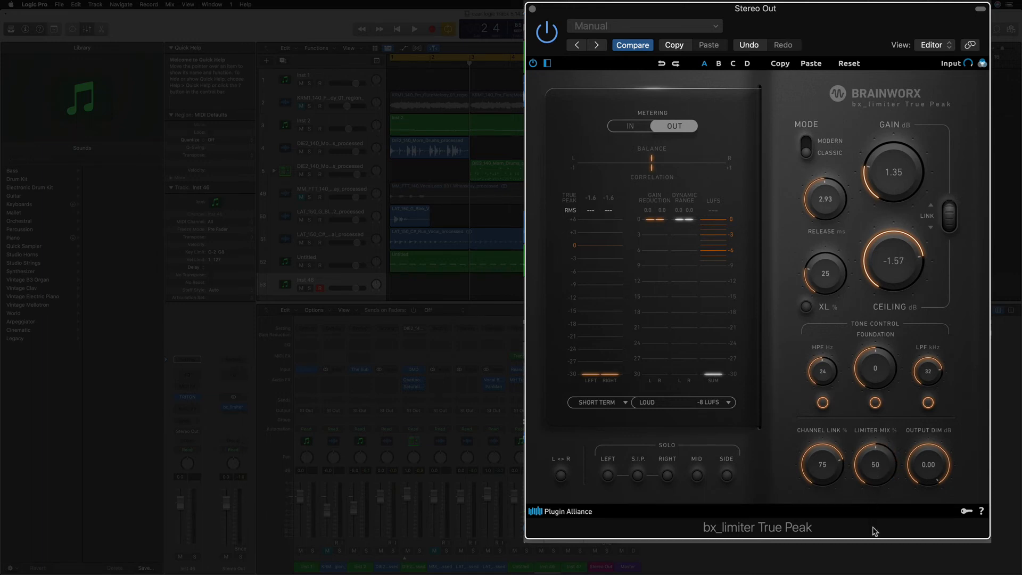
{"action": "key", "text": "space"}
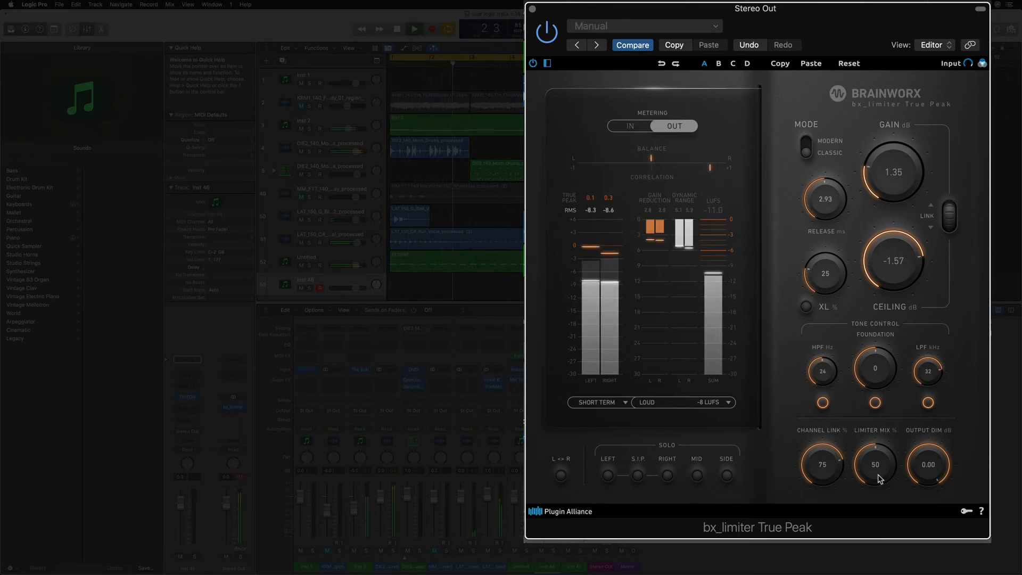
{"action": "left_click_drag", "start_coordinate": [879, 479], "coordinate": [880, 501]}
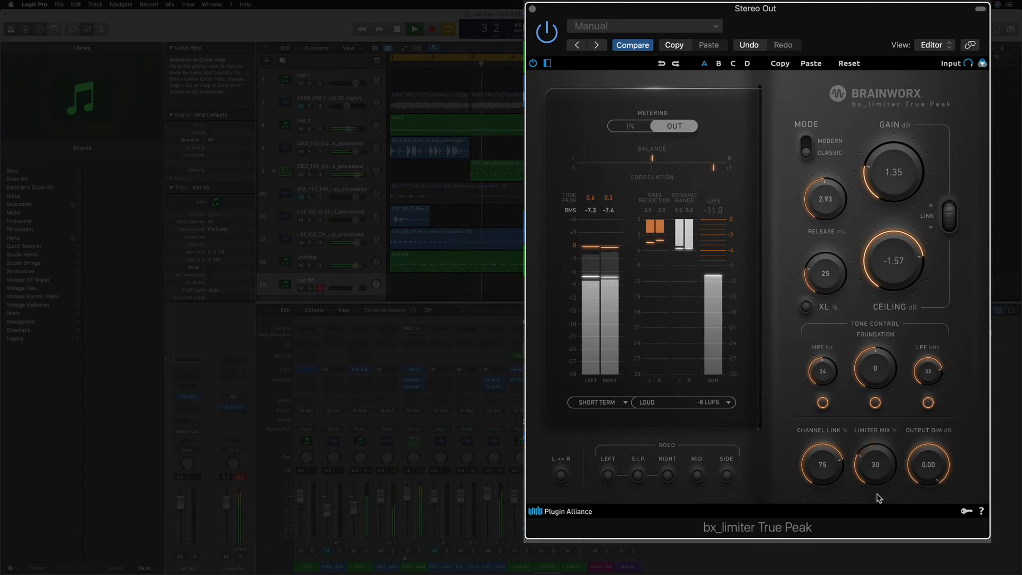
Raise the gain to 4.83 dB, increase the limiter mix to 62%, and ease the gain back to 4.11 dB during playback
{"action": "mouse_move", "coordinate": [882, 182]}
{"action": "left_mouse_down"}
{"action": "mouse_move", "coordinate": [884, 160]}
{"action": "mouse_move", "coordinate": [882, 169]}
{"action": "left_mouse_up"}
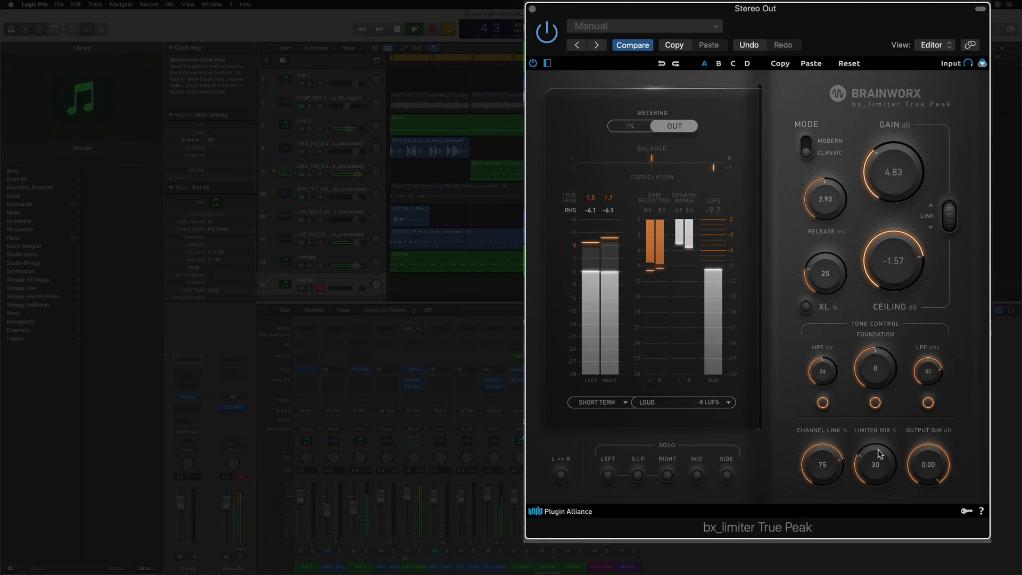
{"action": "left_click_drag", "start_coordinate": [881, 454], "coordinate": [882, 428]}
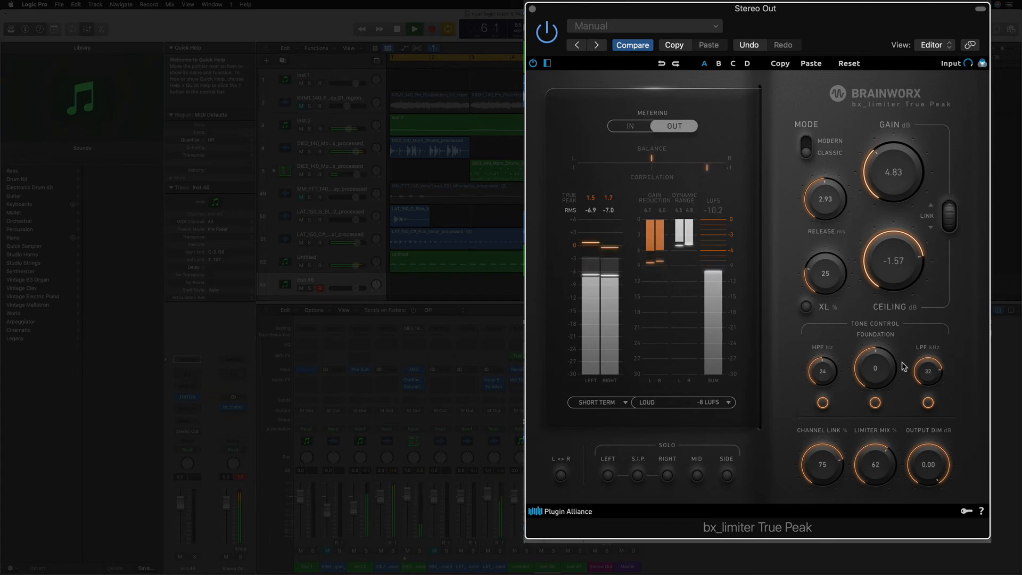
{"action": "left_click_drag", "start_coordinate": [902, 190], "coordinate": [897, 190]}
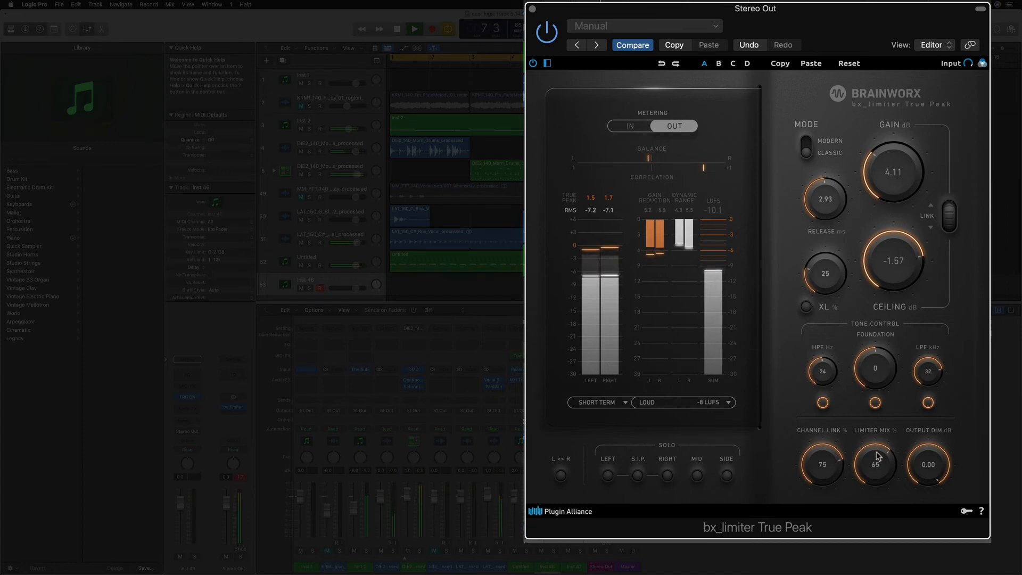
Return the limiter mix to 100%, lower the gain to 1.92 dB and stop playback
{"action": "left_click_drag", "start_coordinate": [877, 456], "coordinate": [880, 404]}
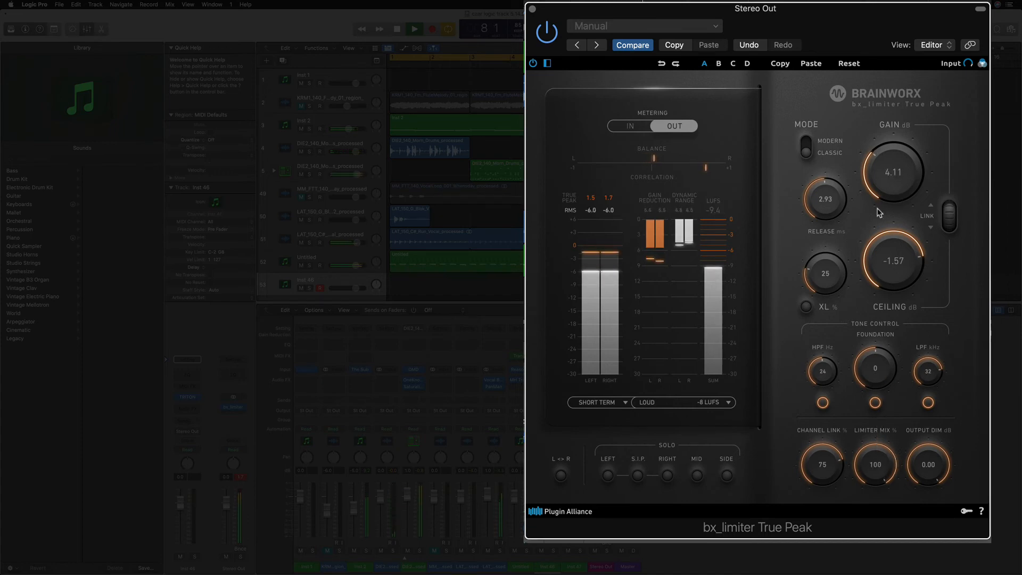
{"action": "left_click_drag", "start_coordinate": [888, 183], "coordinate": [887, 194]}
{"action": "scroll", "coordinate": [888, 194], "scroll_direction": "up", "scroll_amount": 5}
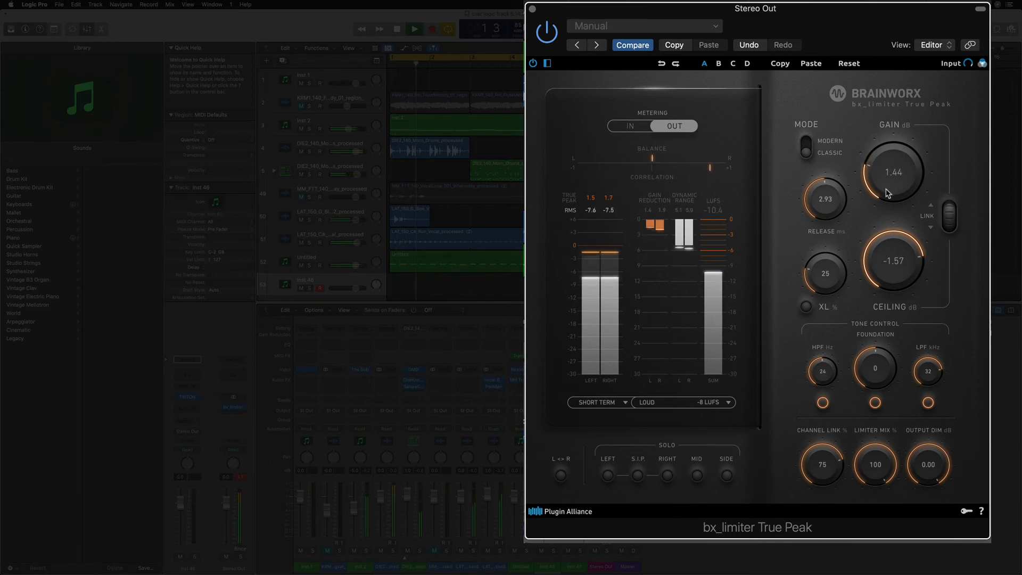
{"action": "key", "text": "space"}
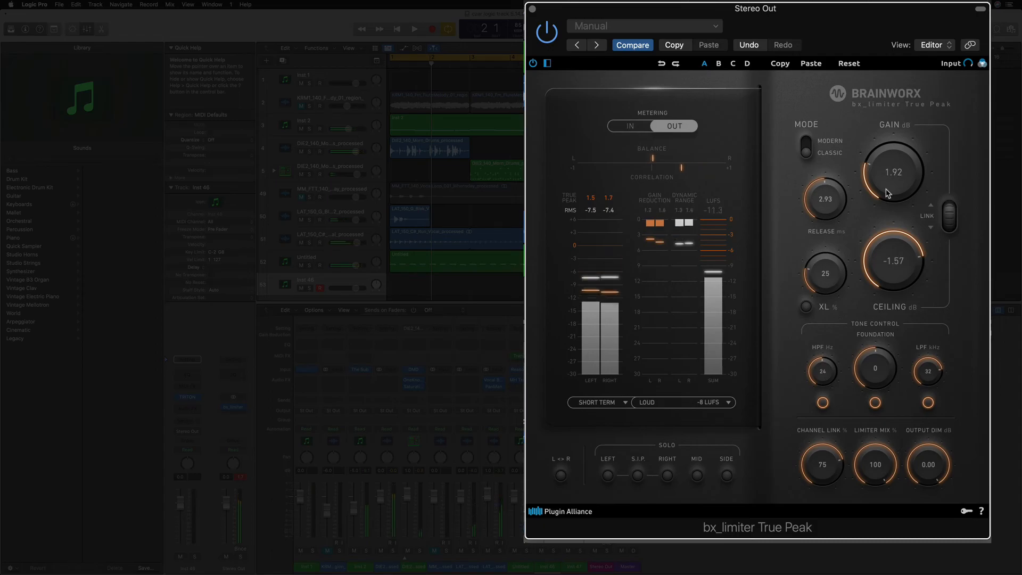